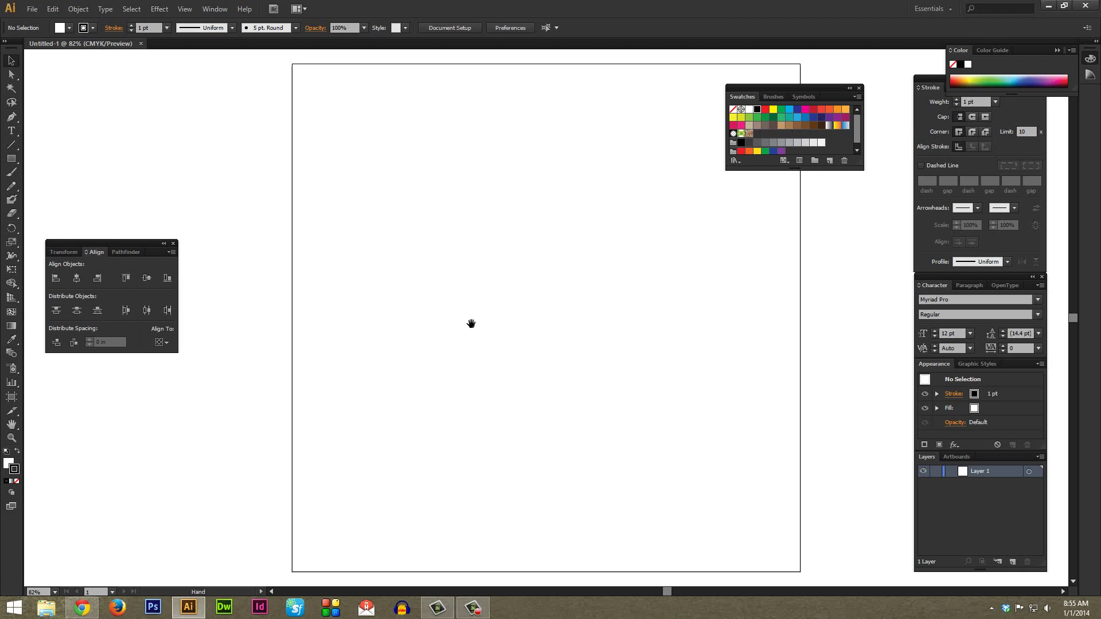
Set the fill to None (red slash), keeping the stroke black at 1 pt.
left_click_drag(315, 318, 577, 319)
left_click_drag(330, 322, 604, 319)
left_click_drag(469, 325, 550, 327)
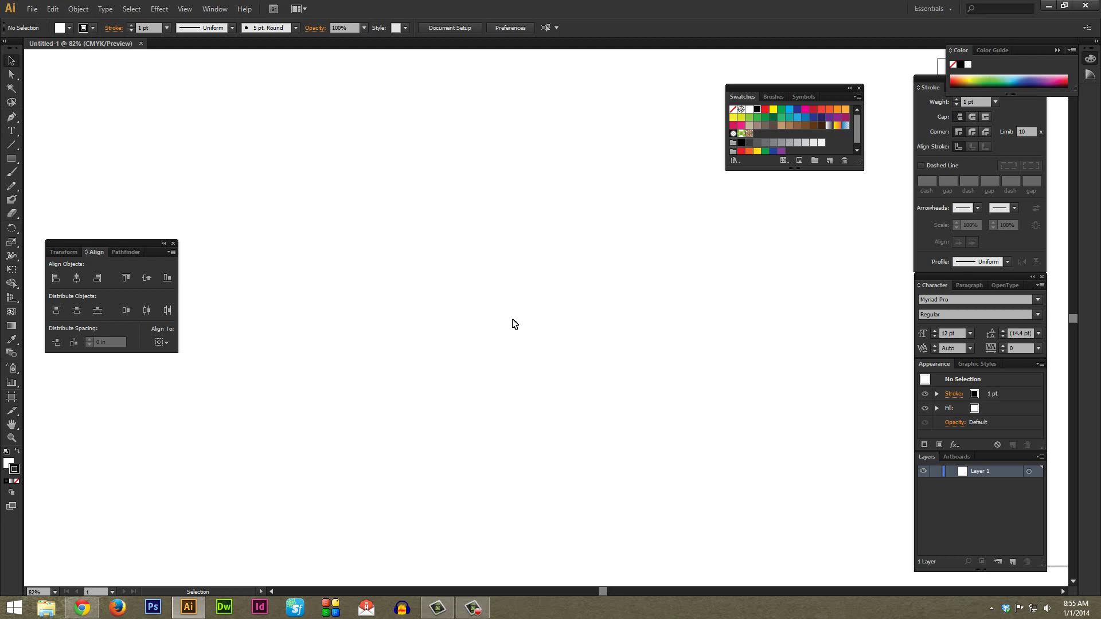
key("ctrl+minus")
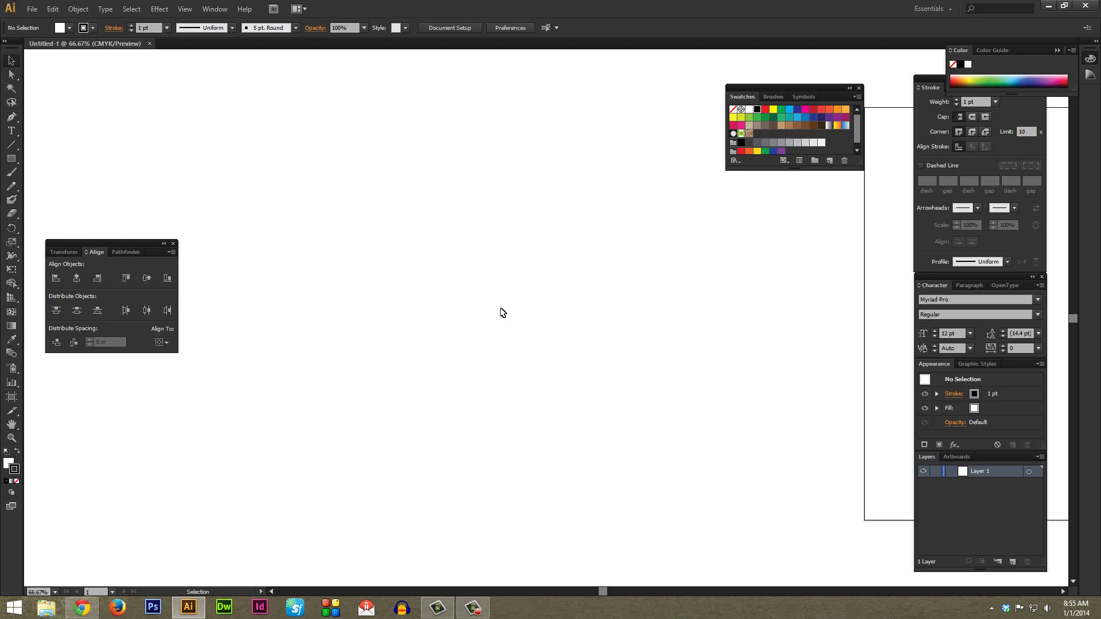
left_click(7, 465)
left_click(17, 482)
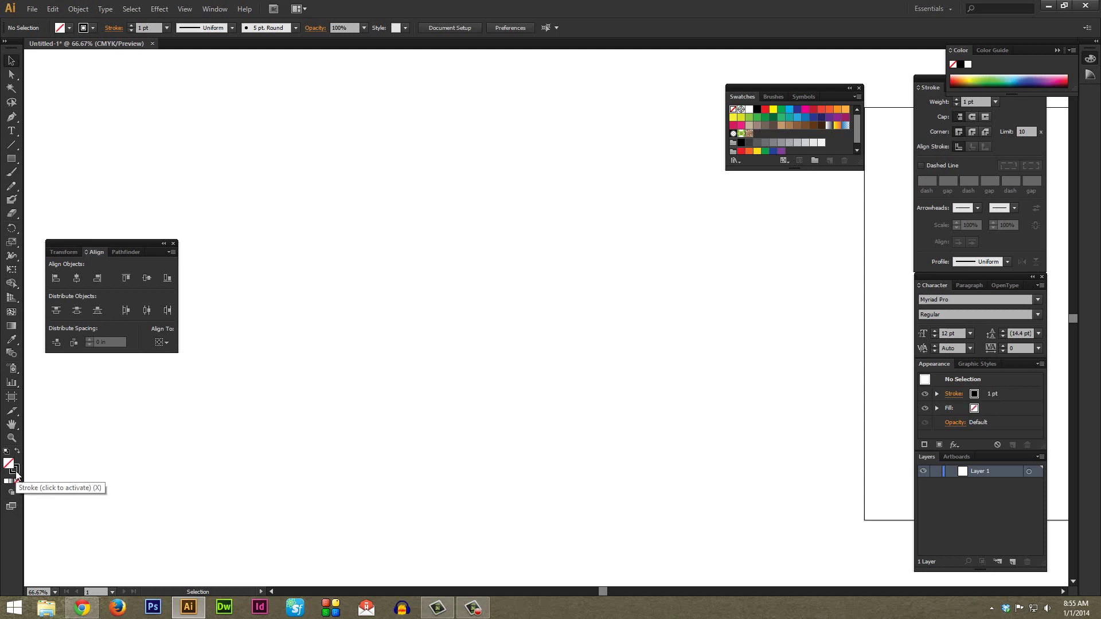
Change the stroke colour from 231F20 to pure black 000000 in the Color Picker.
double_click(15, 472)
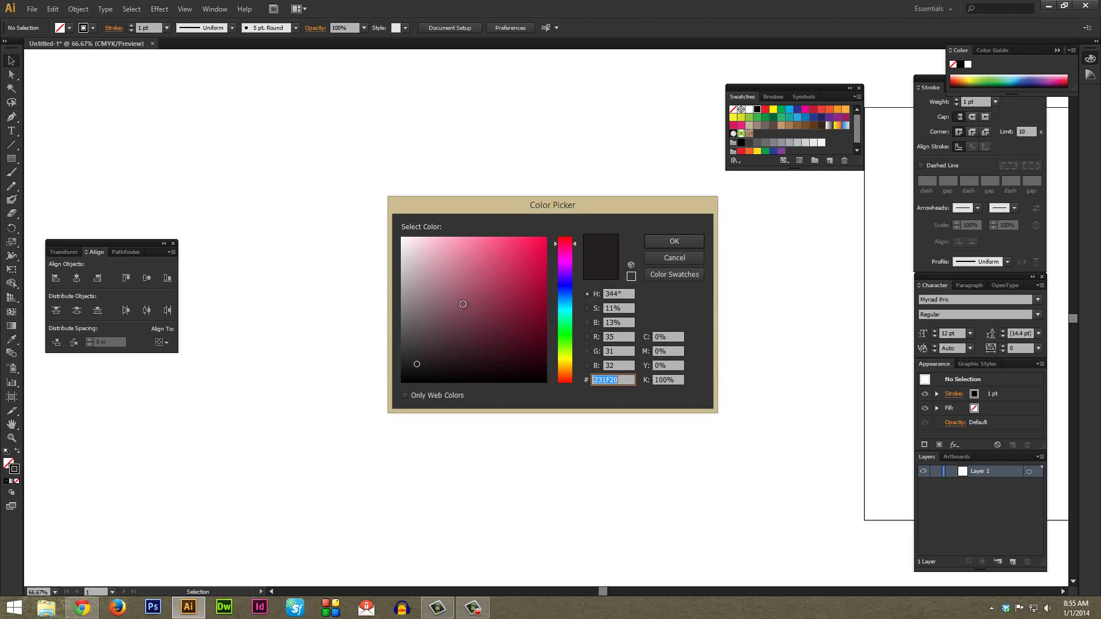
left_click_drag(417, 364, 396, 391)
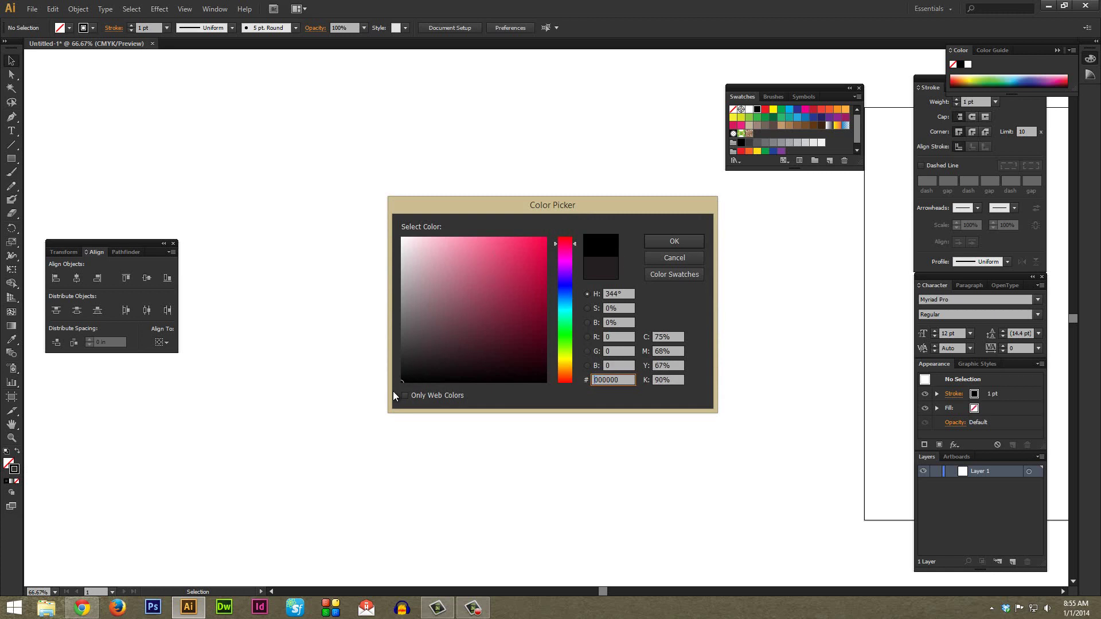
left_click(668, 243)
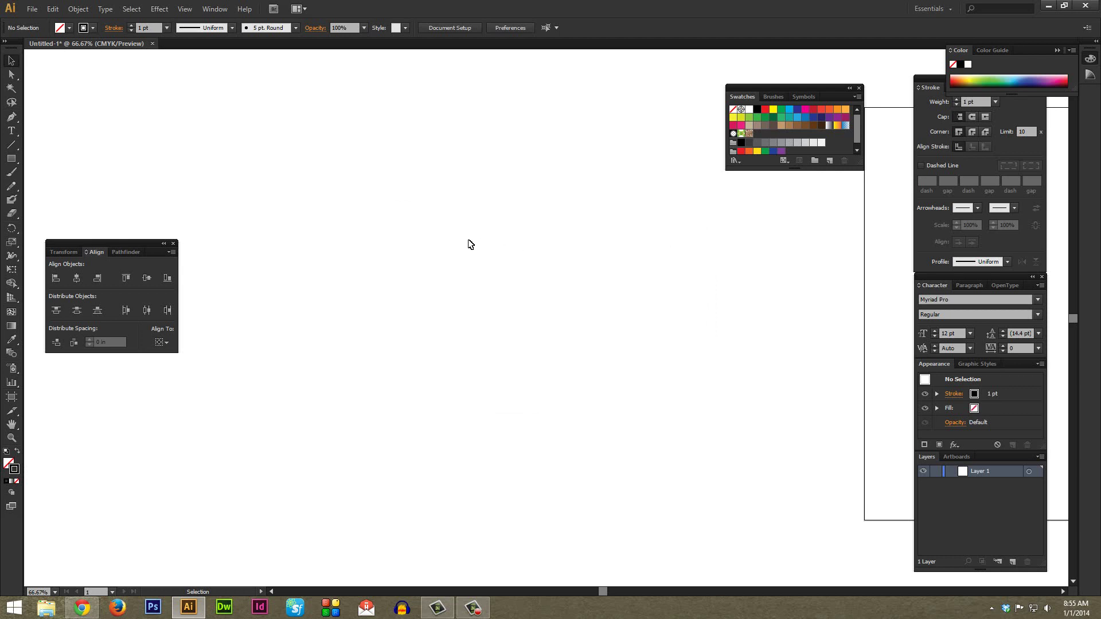
Draw a horizontal line about 16.87 in wide across the upper artboard with the Line Segment Tool.
left_click(11, 147)
mouse_move(220, 164)
left_mouse_down()
mouse_move(567, 177)
mouse_move(459, 175)
left_mouse_up()
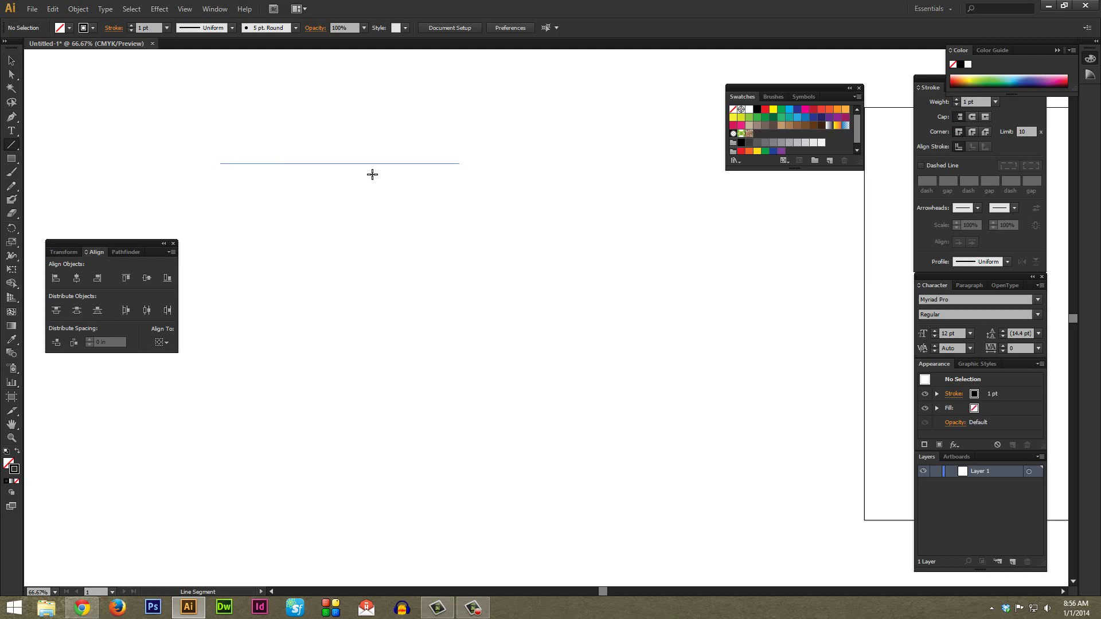
left_click_drag(372, 174, 685, 175)
key("space")
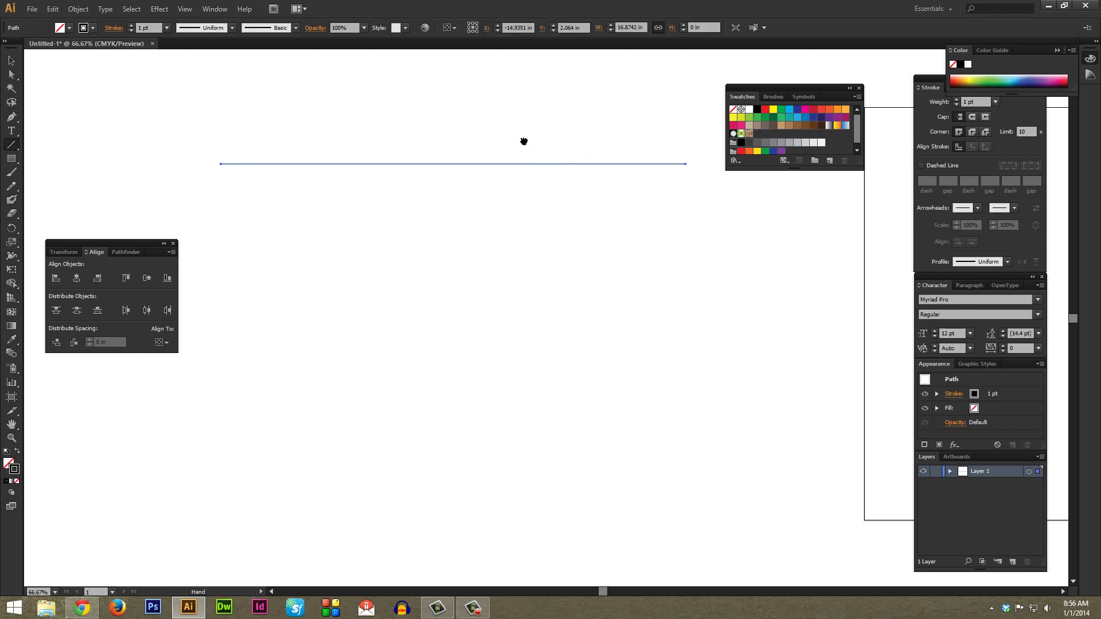
left_click_drag(494, 158, 534, 172)
key("v")
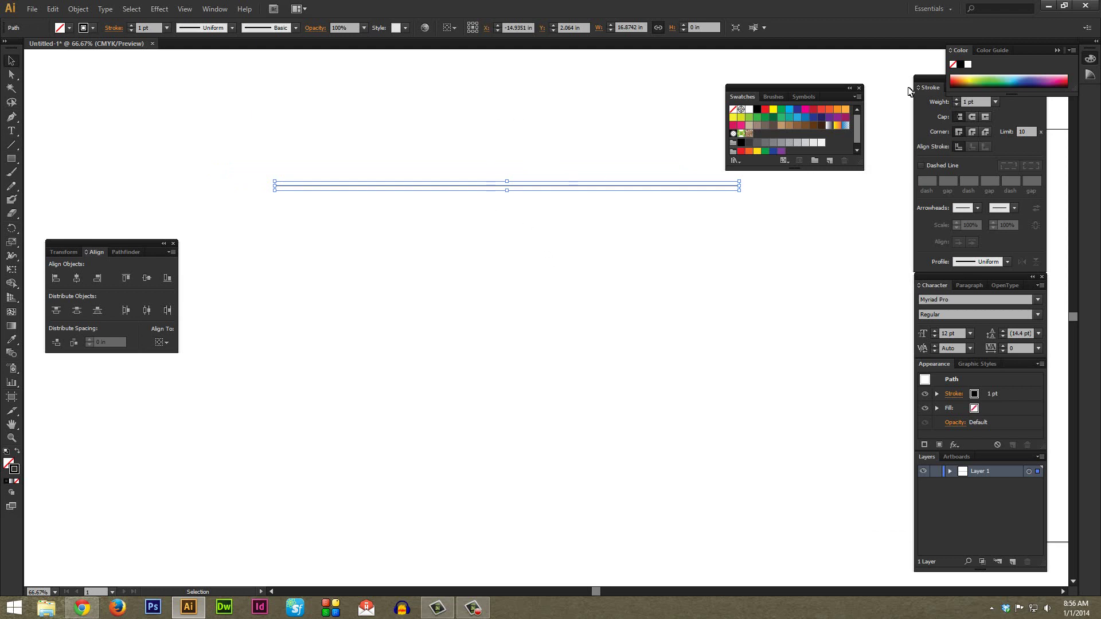
Set the line's stroke weight to 40 pt in the Stroke panel, then deselect.
left_click(926, 79)
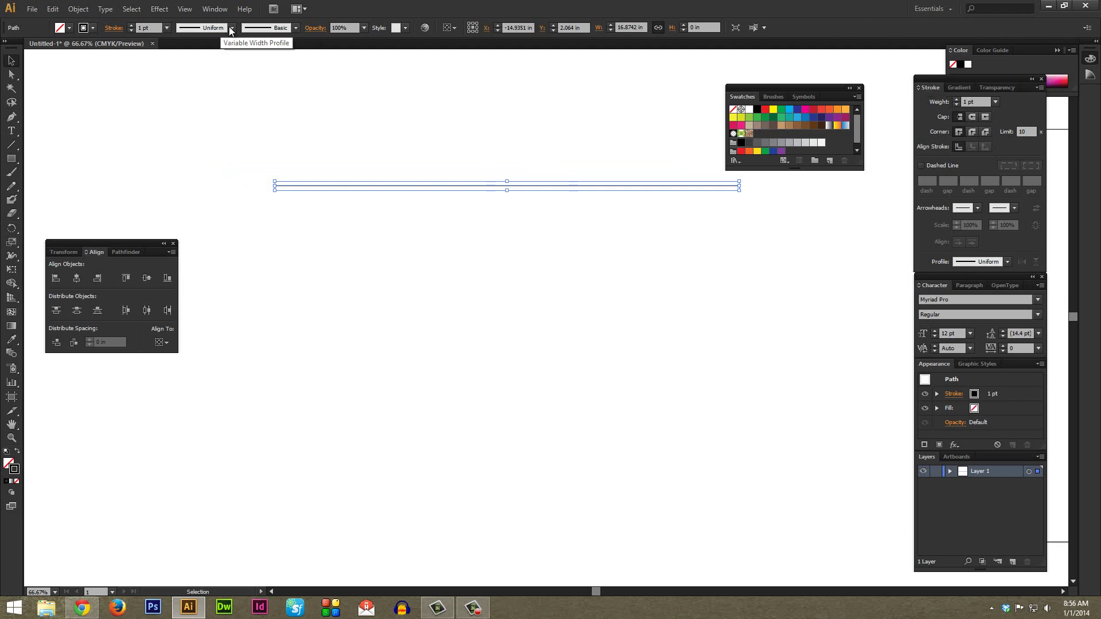
left_click(214, 9)
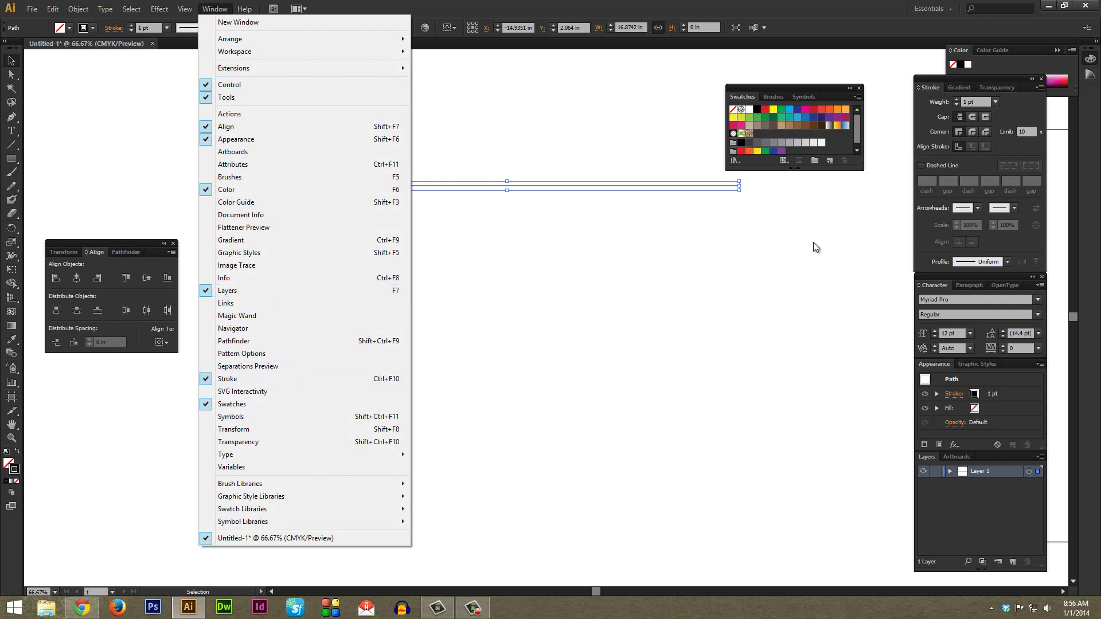
left_click(1025, 100)
left_click(996, 102)
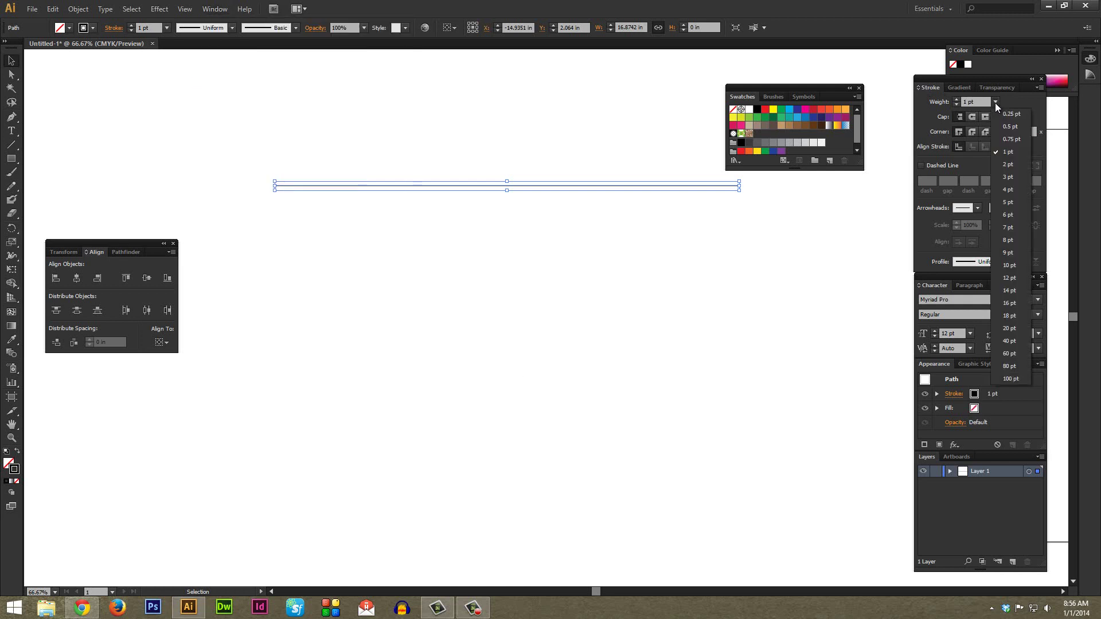
left_click(1008, 341)
left_click(726, 312)
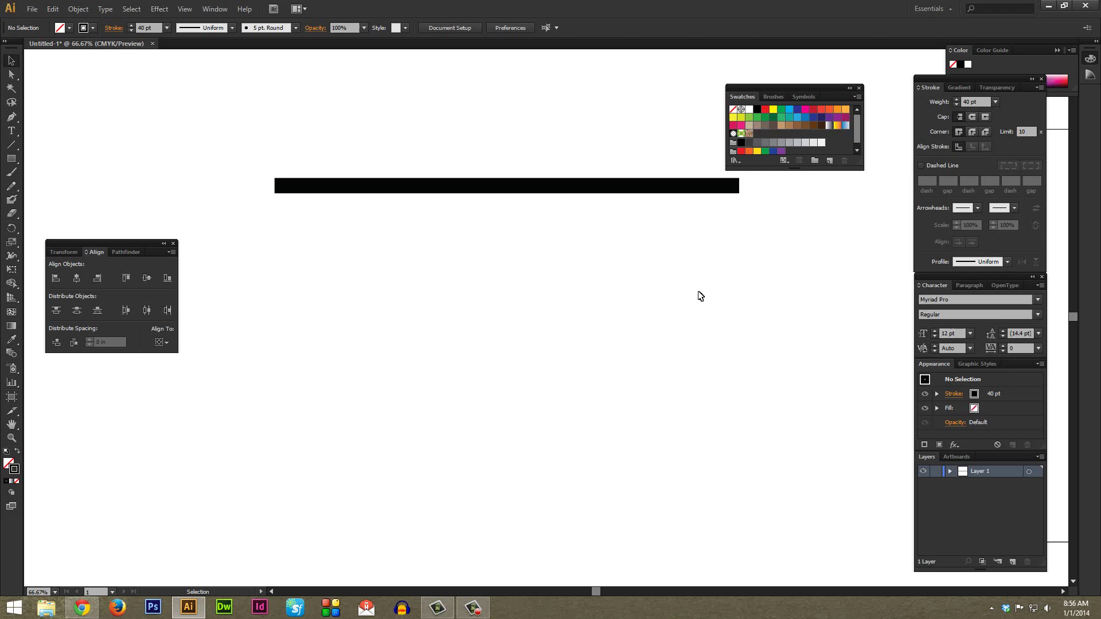
key("ctrl+minus")
left_click_drag(613, 320, 578, 283)
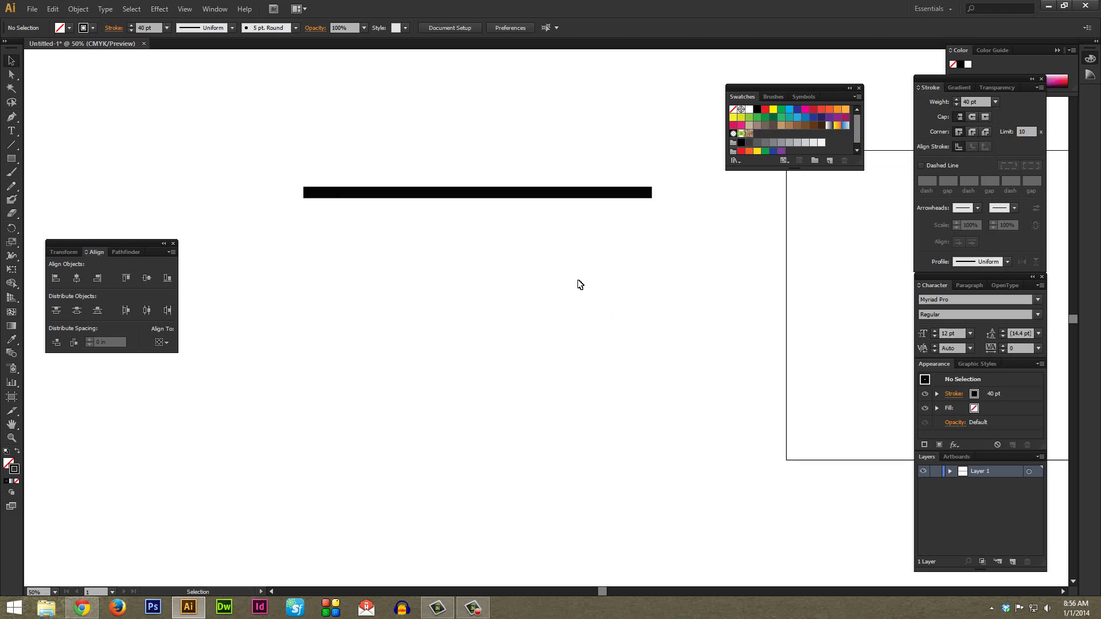
Copy the 40 pt bar near the bottom of the artboard and move both bars into place.
left_click(13, 61)
left_click_drag(258, 98, 660, 329)
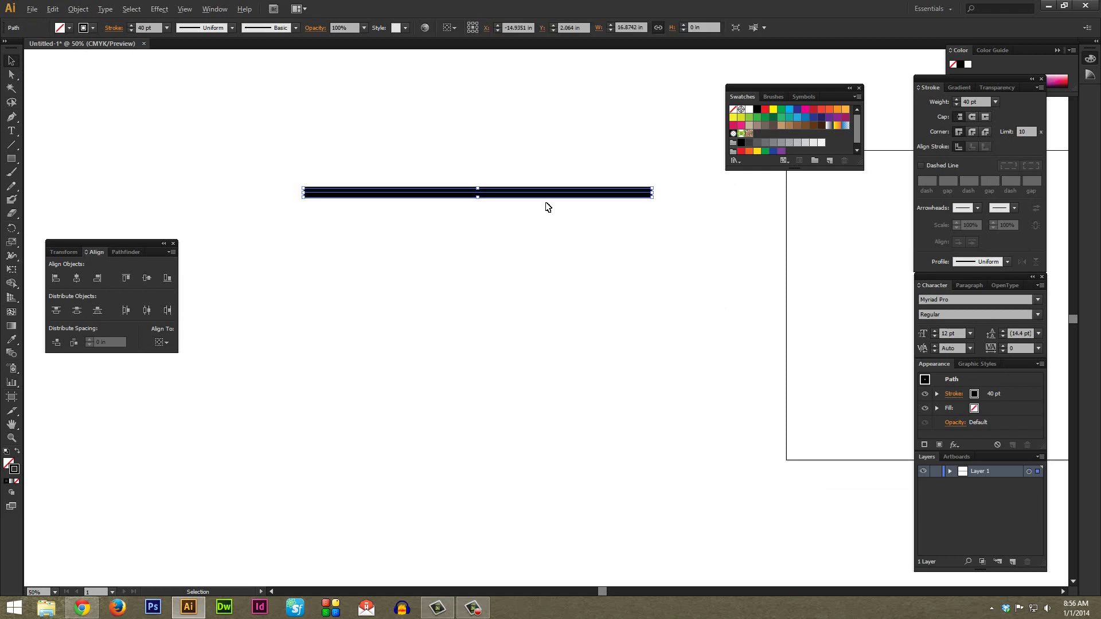
left_click_drag(546, 199, 531, 469)
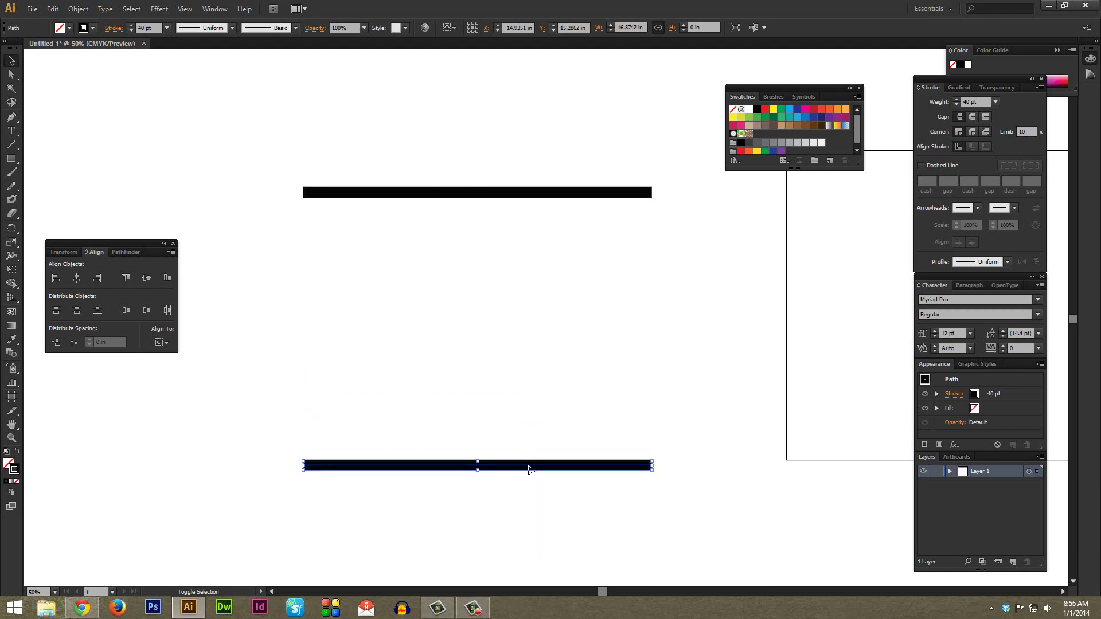
left_click(518, 440)
left_click_drag(352, 148, 567, 165)
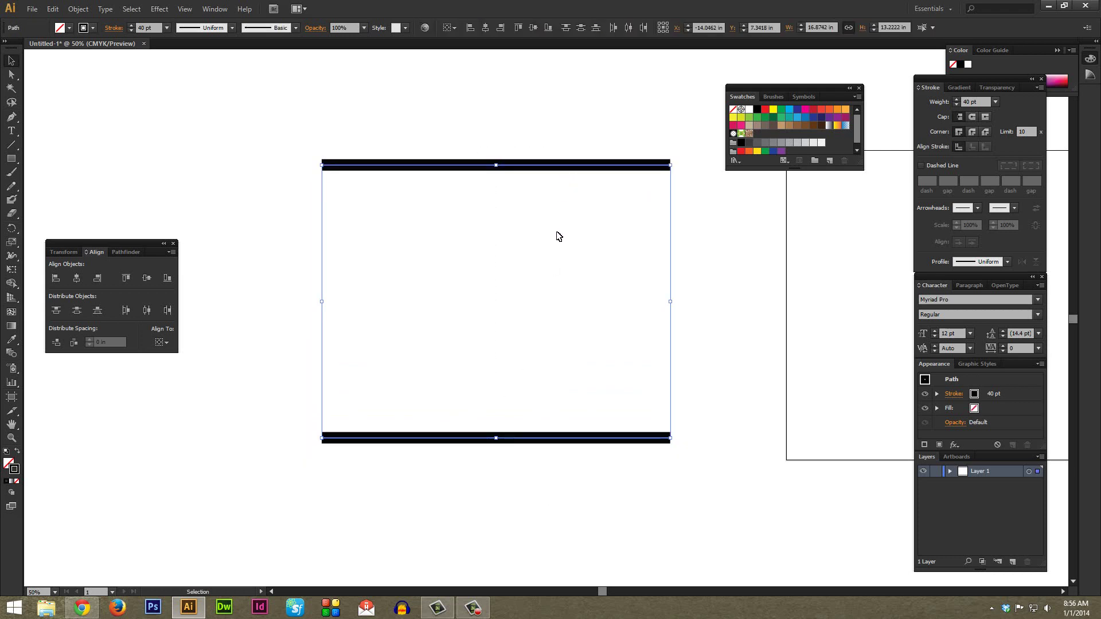
left_click(558, 237)
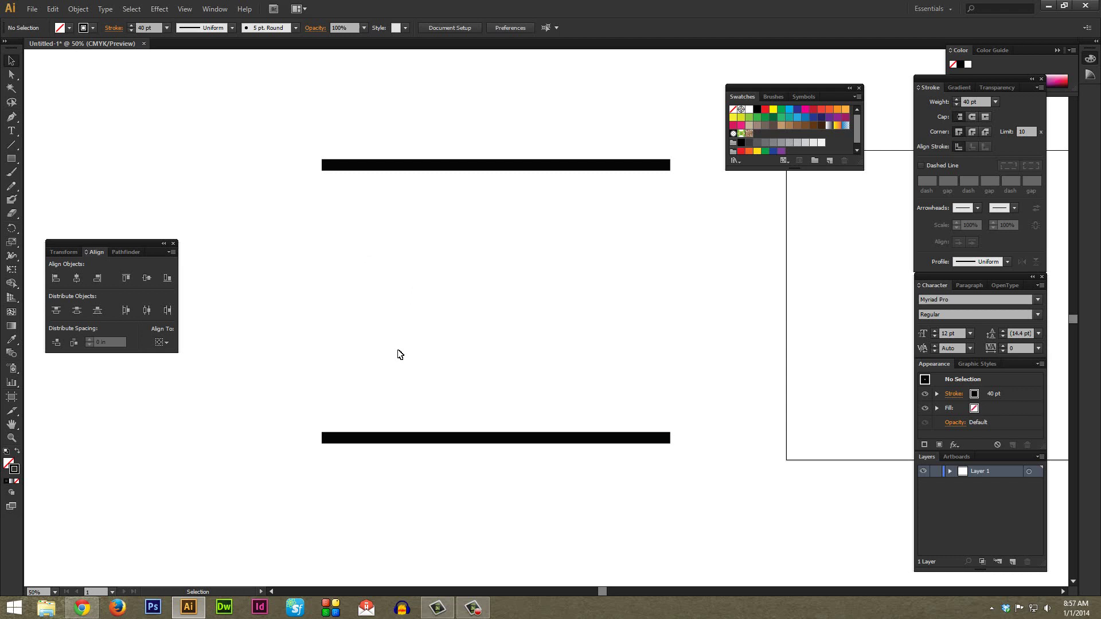
Apply Zig Zag to both bars: size 0.47 in, 11 ridges per segment, corner points.
left_click(13, 63)
left_click_drag(285, 90, 710, 505)
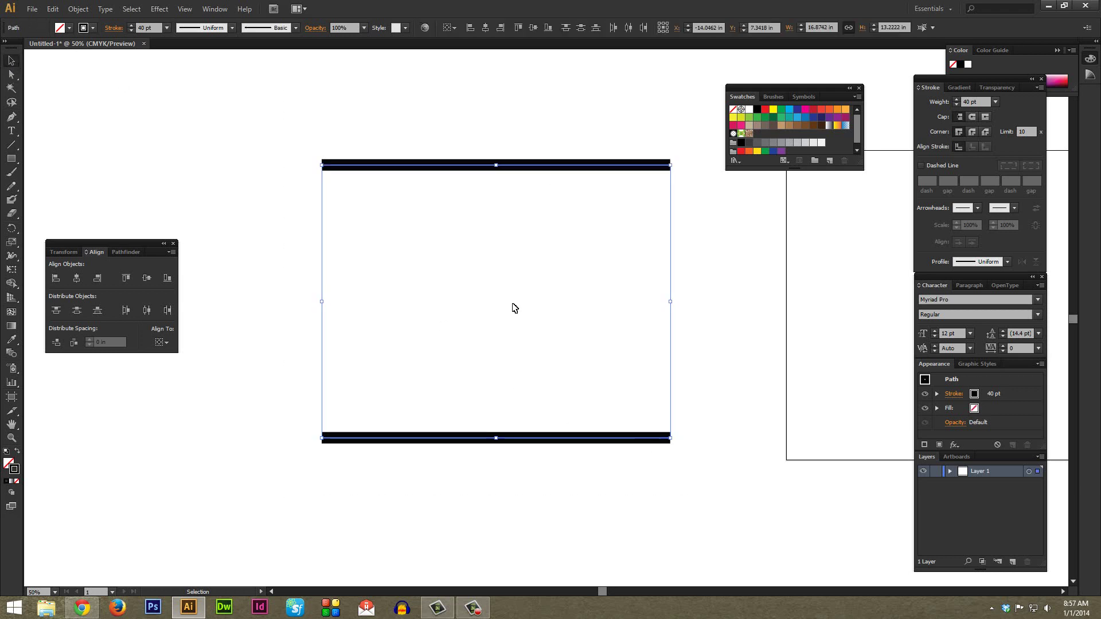
left_click(160, 9)
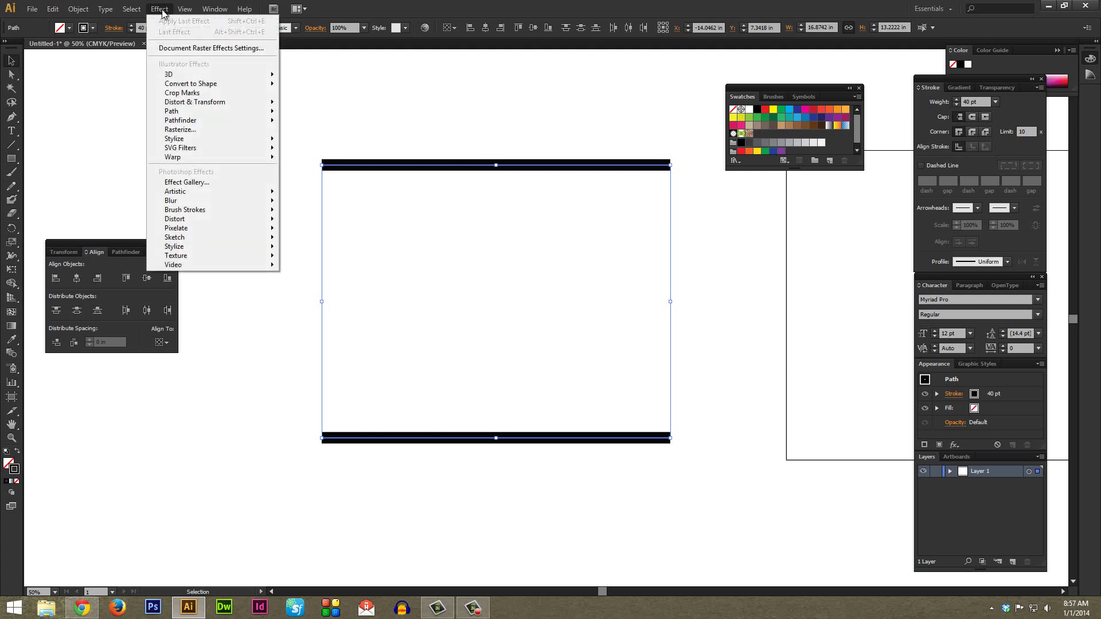
mouse_move(208, 104)
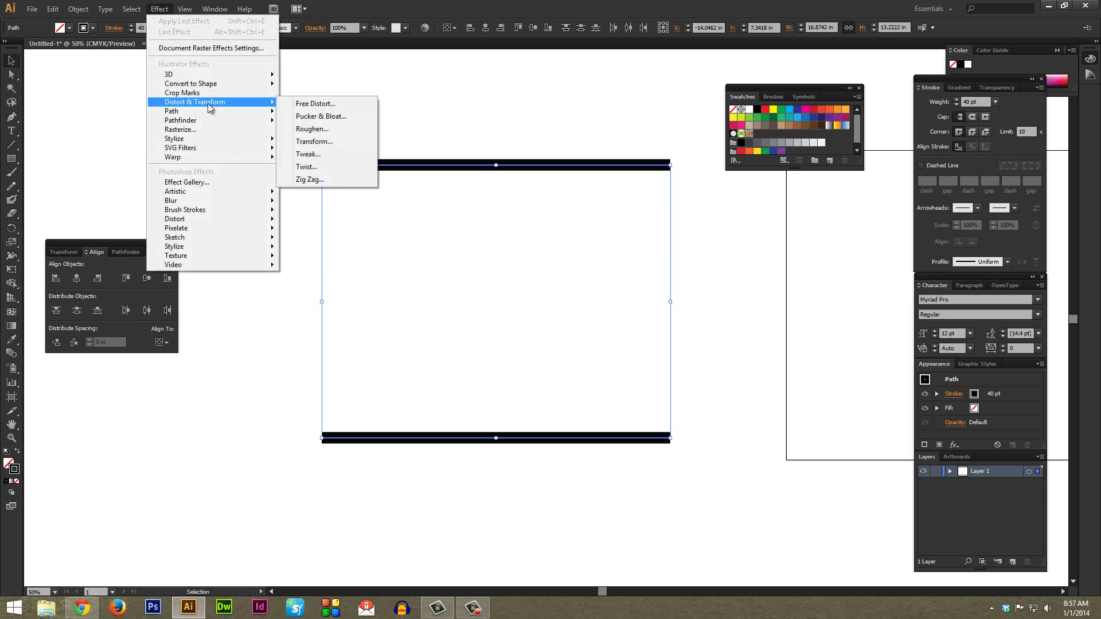
left_click(304, 180)
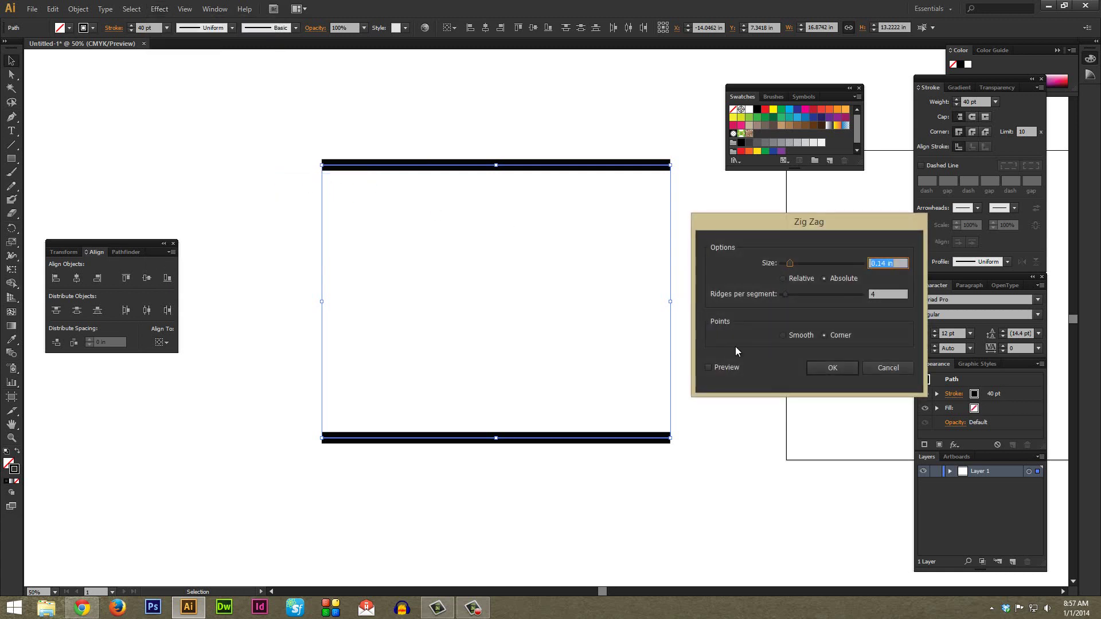
left_click(710, 367)
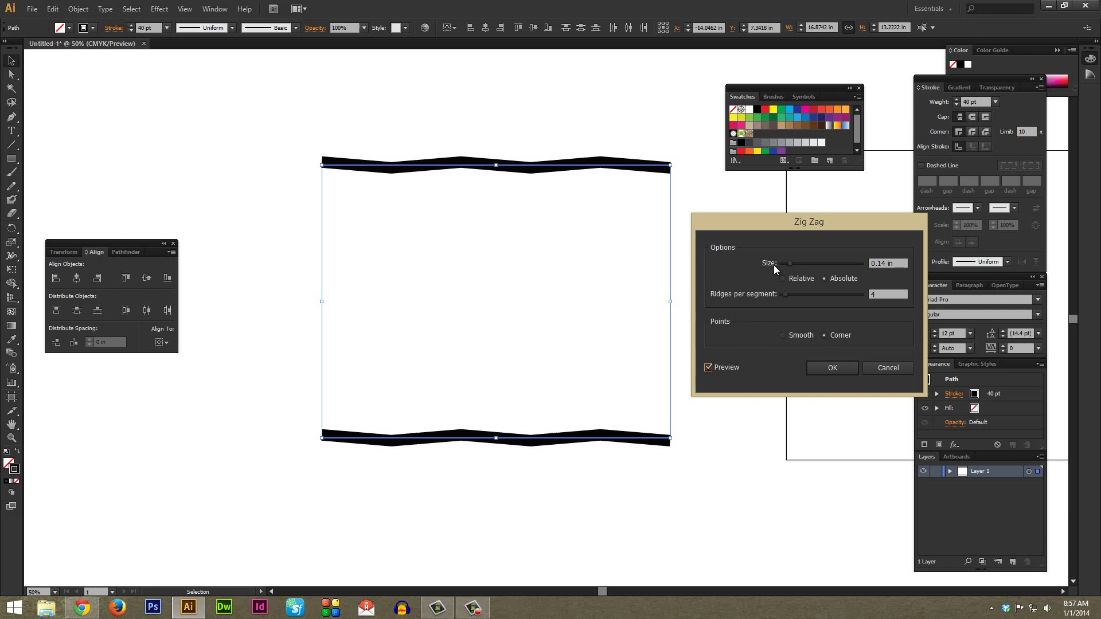
left_click(796, 264)
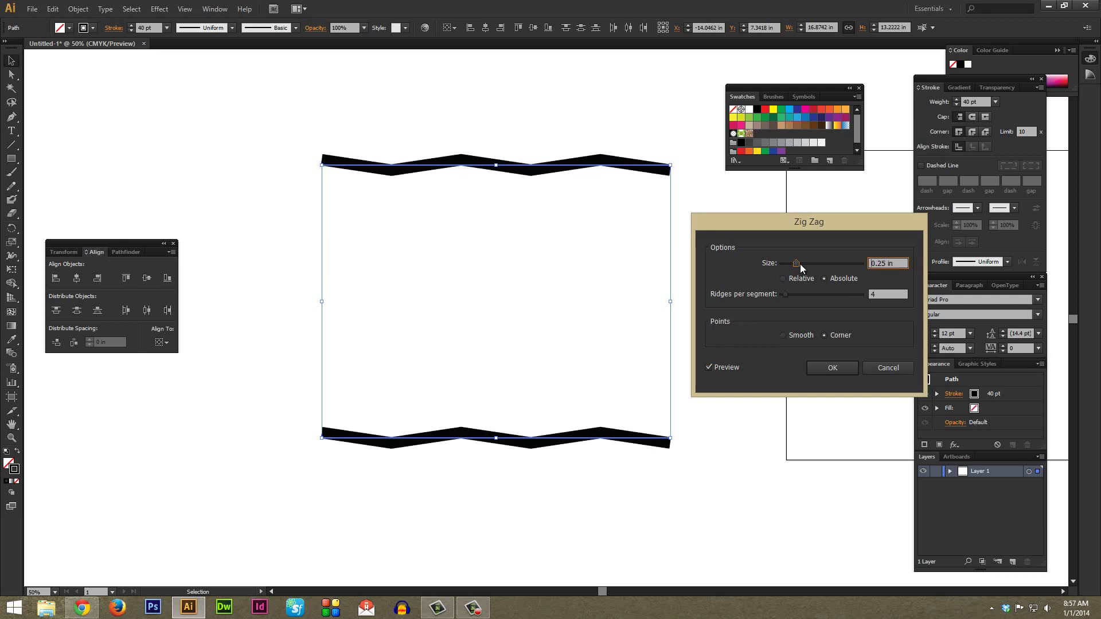
left_click_drag(800, 264, 794, 295)
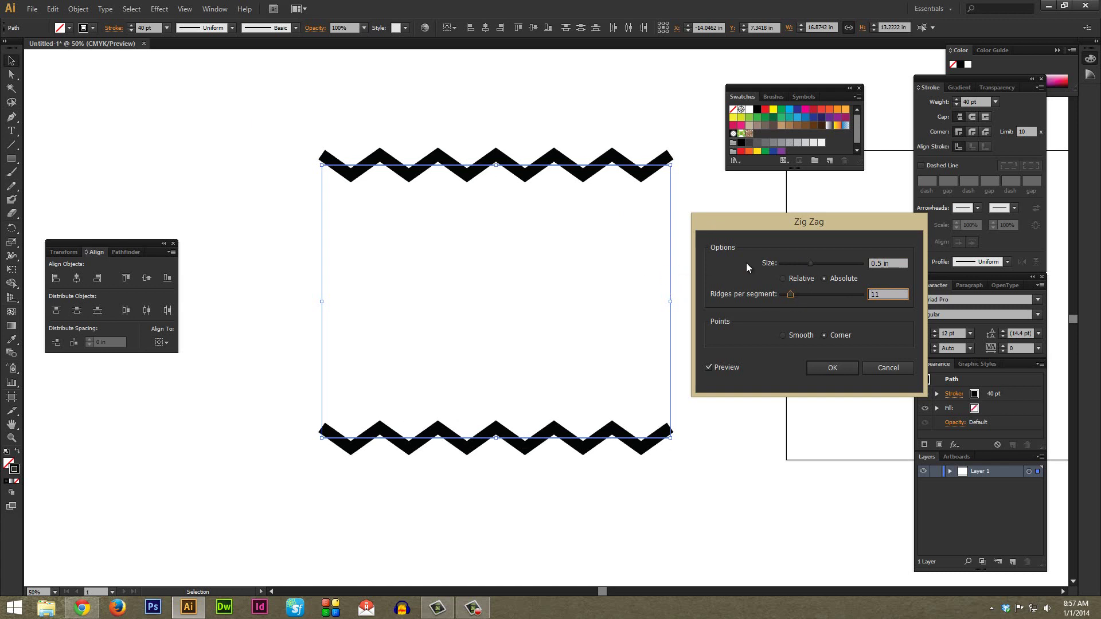
left_click_drag(809, 263, 807, 263)
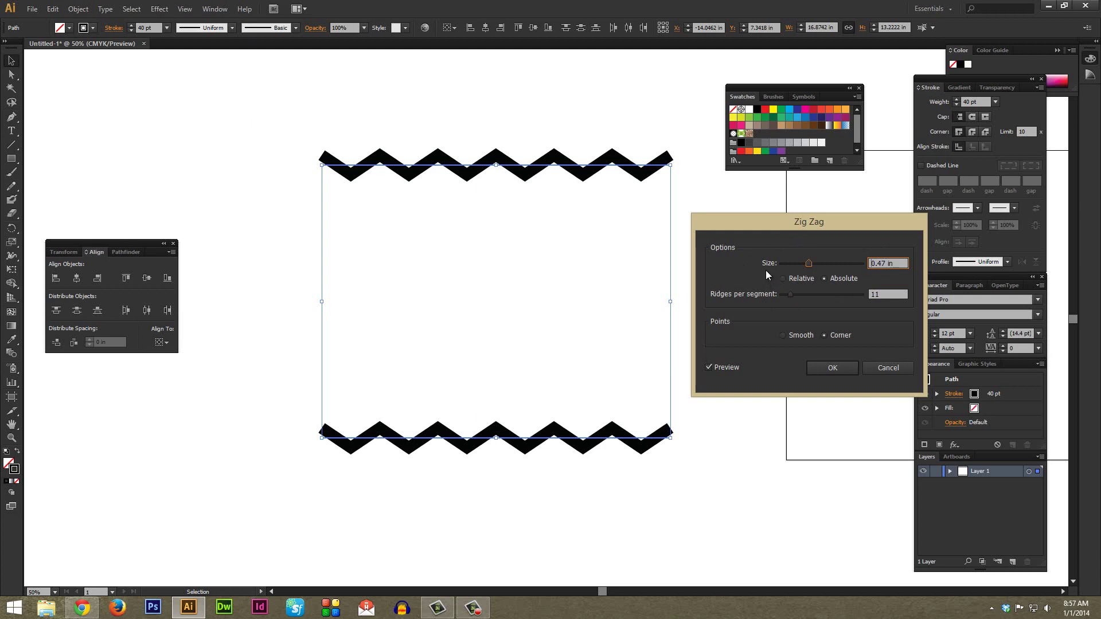
left_click(832, 370)
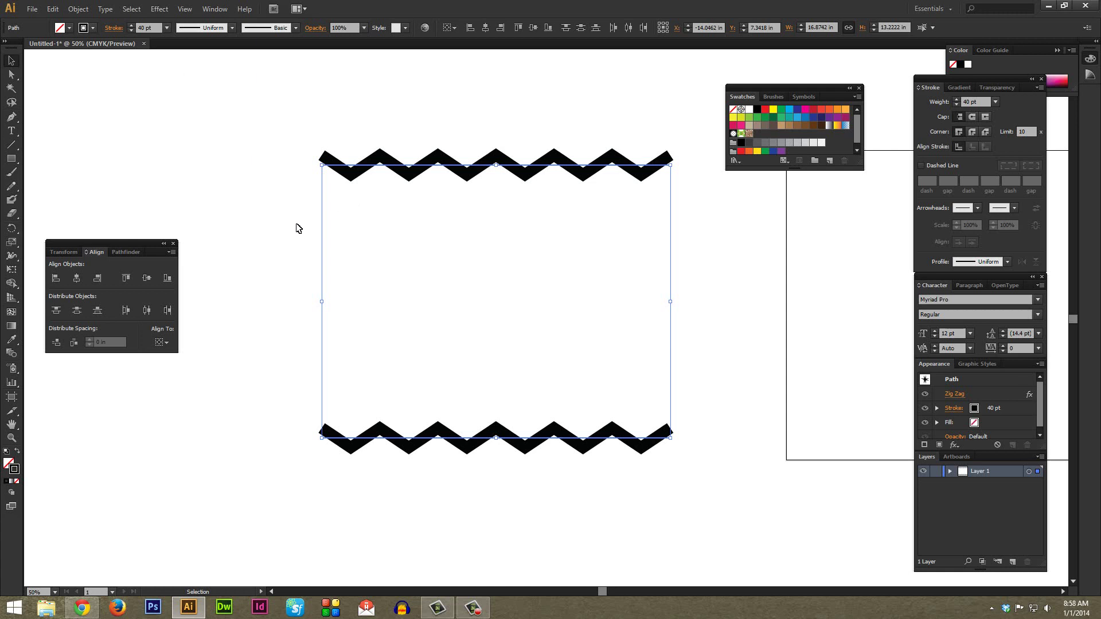
Set Blend Options spacing to Specified Steps with 8 steps.
left_click(78, 9)
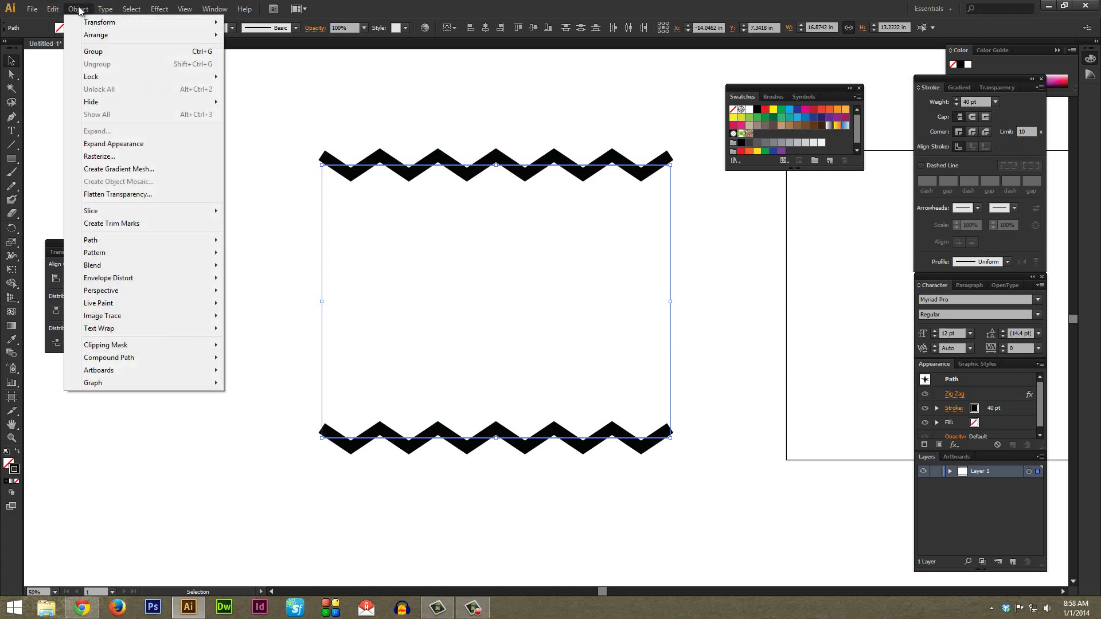
mouse_move(130, 264)
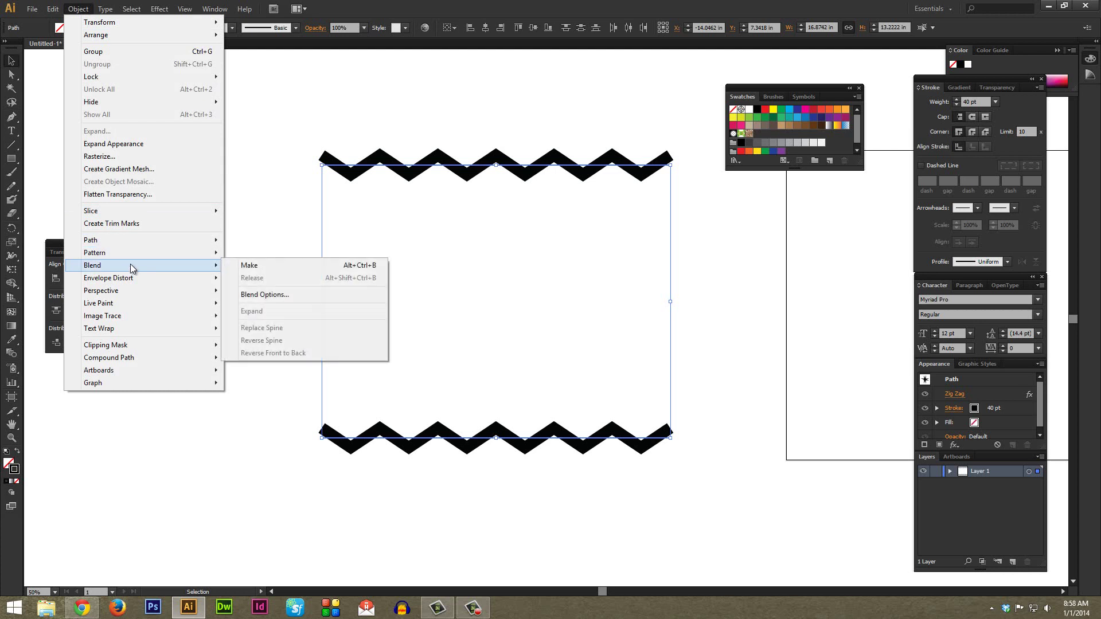
left_click(273, 296)
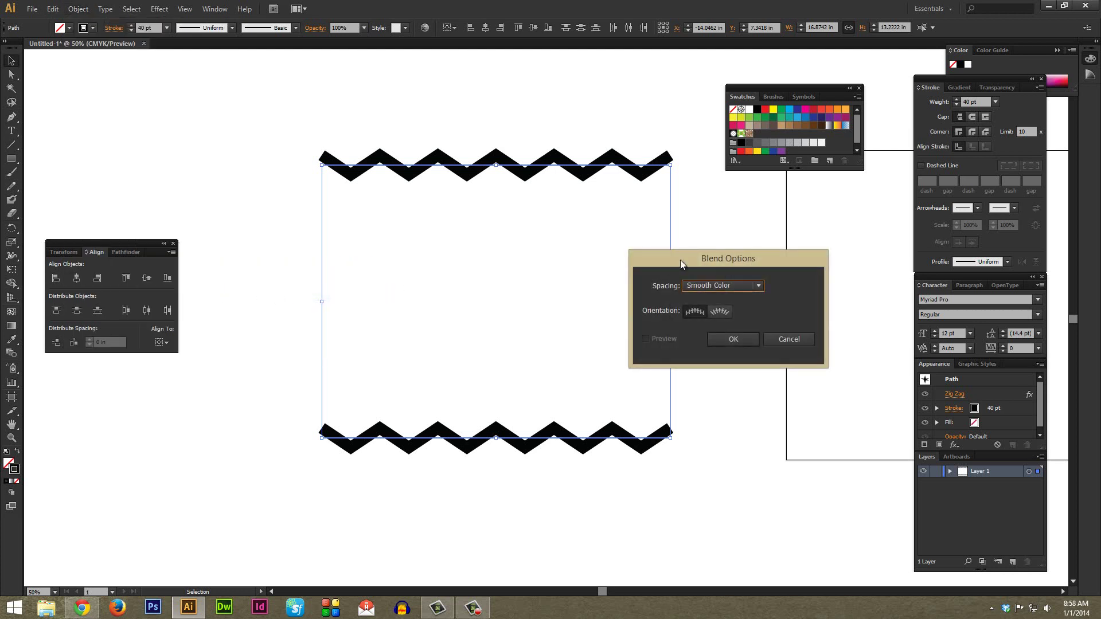
left_click_drag(680, 261, 707, 267)
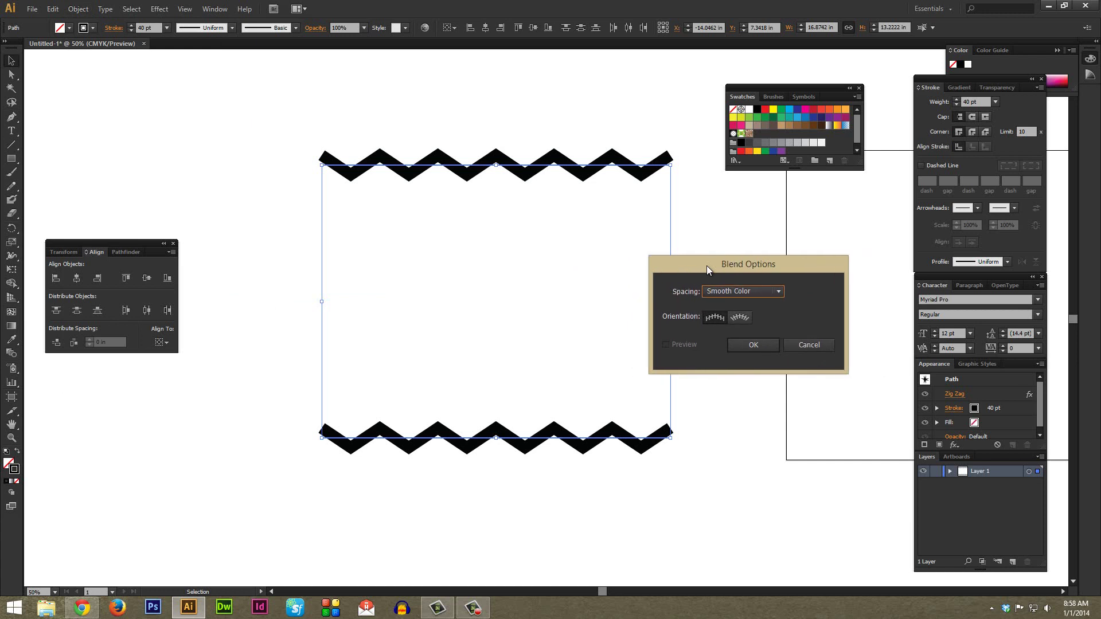
left_click(731, 289)
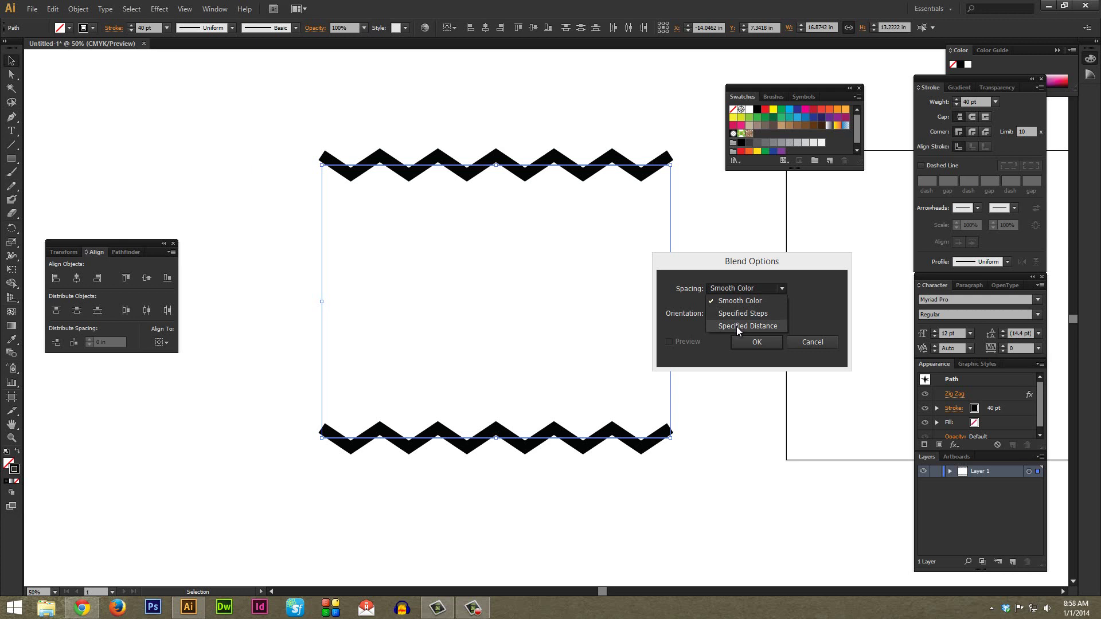
left_click(742, 313)
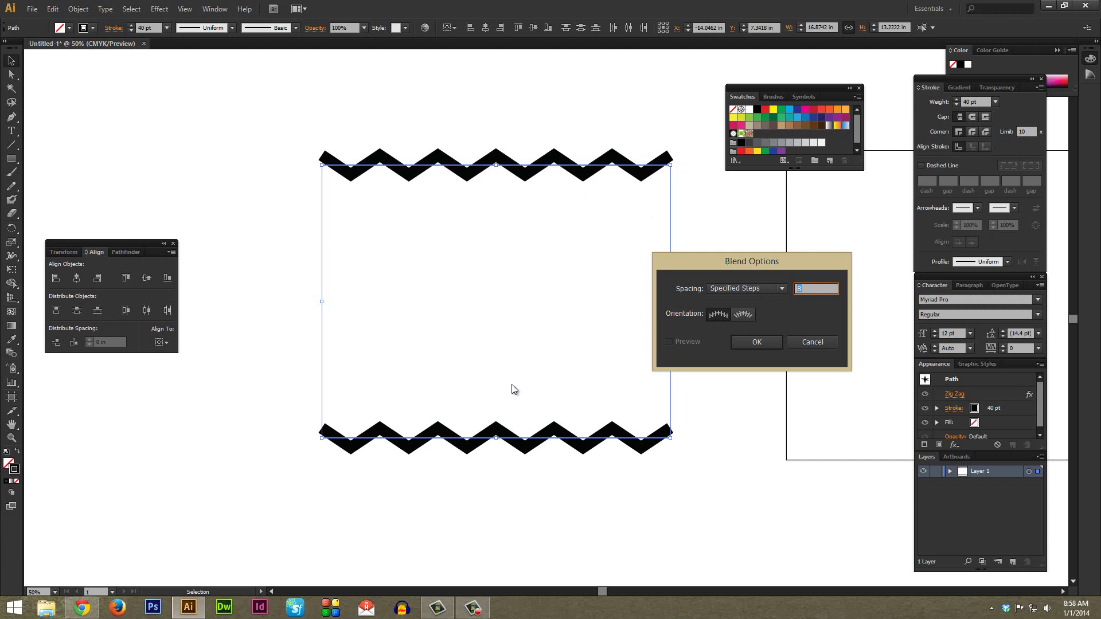
double_click(803, 289)
left_click(756, 343)
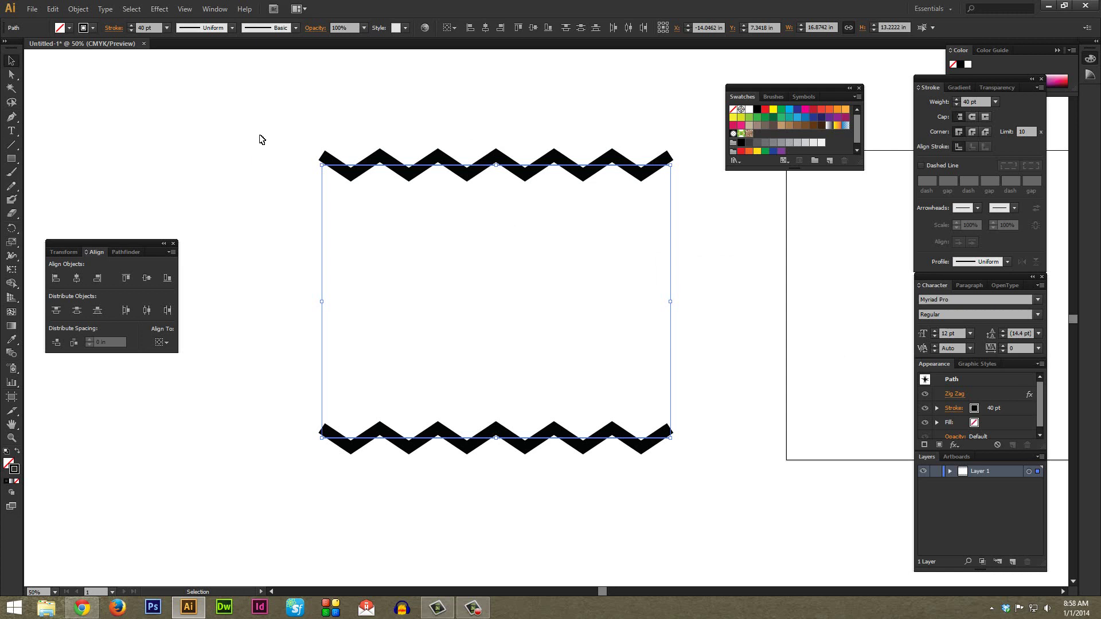
Make a blend between the two zigzag bars, producing ten stripes, then deselect.
left_click(79, 9)
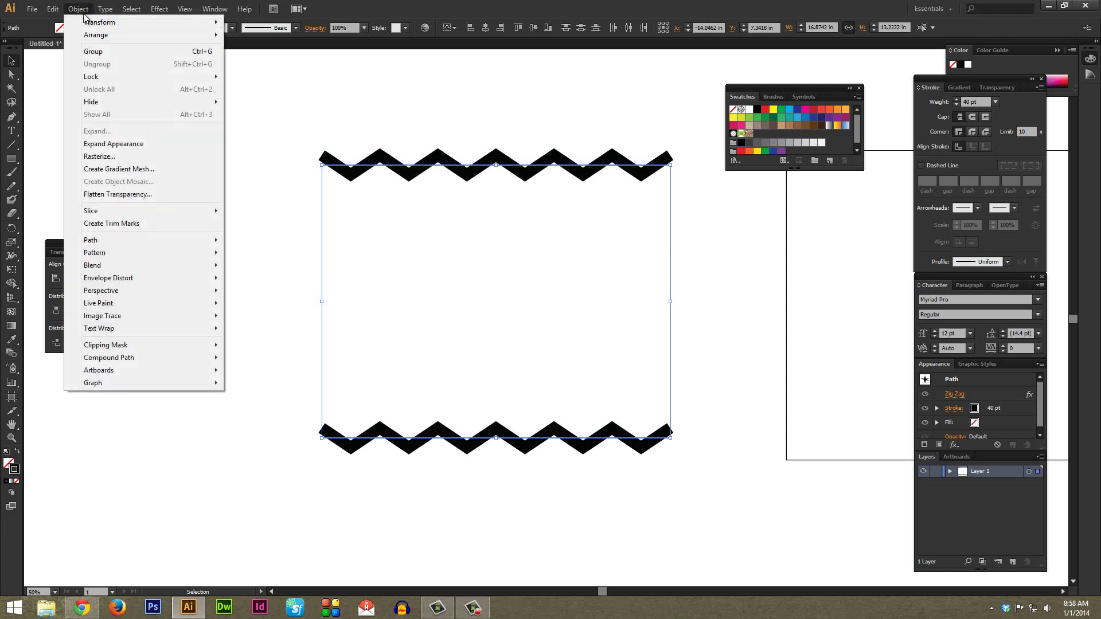
mouse_move(160, 267)
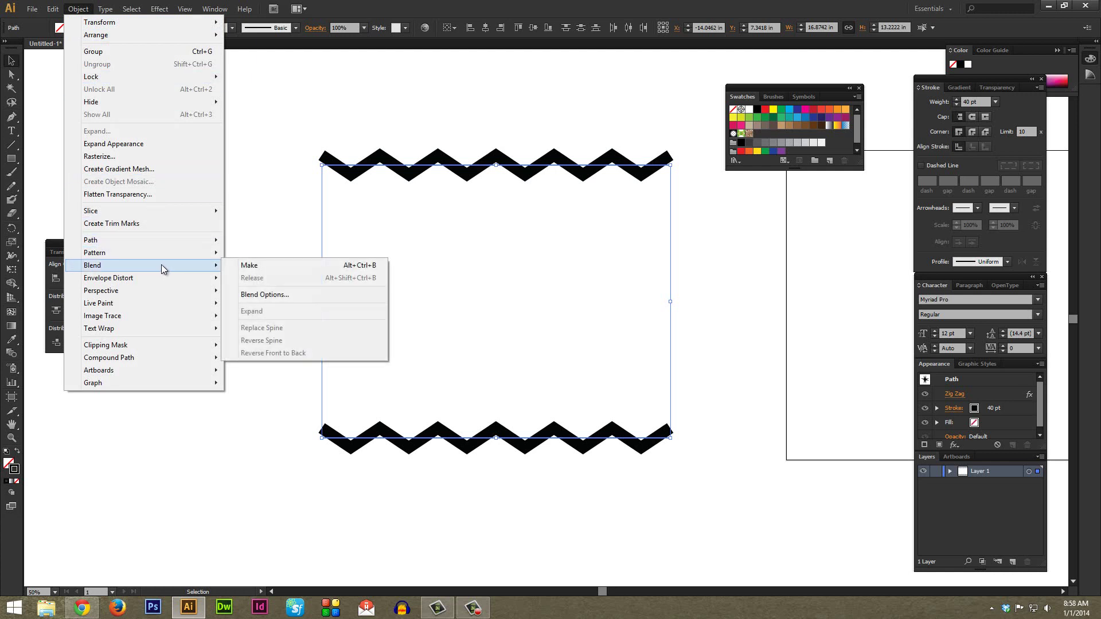
left_click(261, 265)
left_click(262, 263)
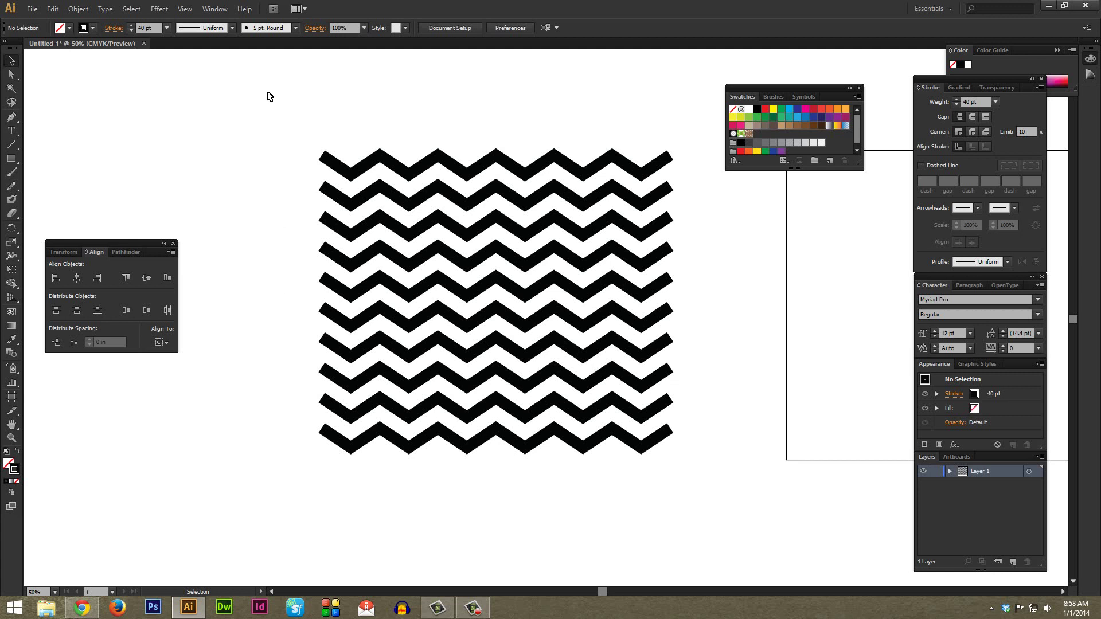
Recolour the whole blend's stroke to bright blue 00ADF9 at hue 200°.
left_click_drag(267, 92, 722, 484)
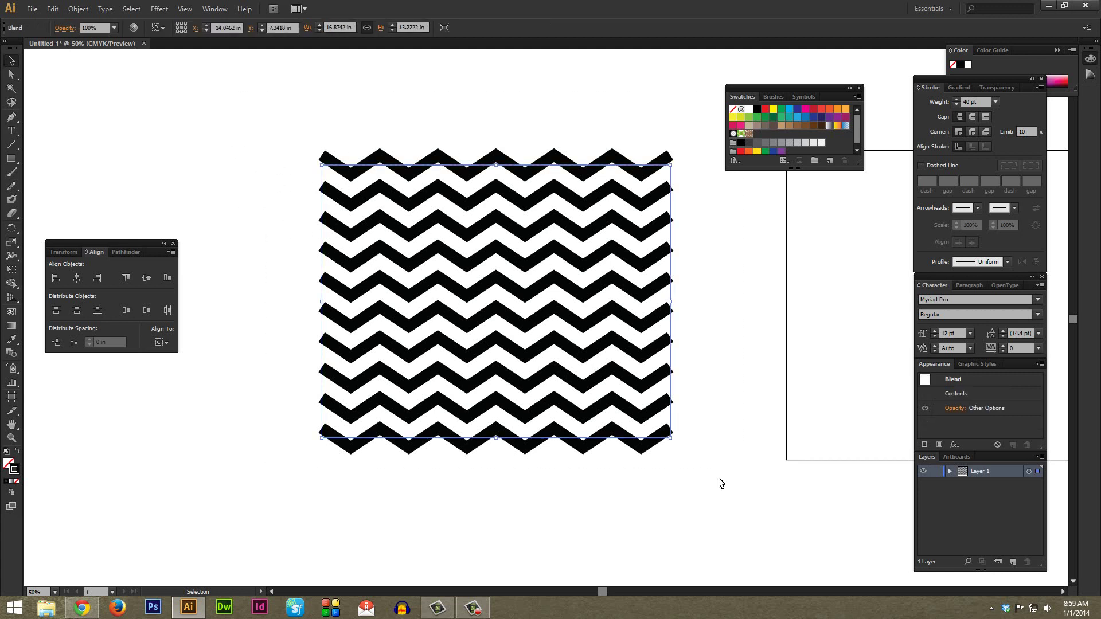
double_click(17, 474)
left_click_drag(567, 316, 566, 302)
left_click(538, 245)
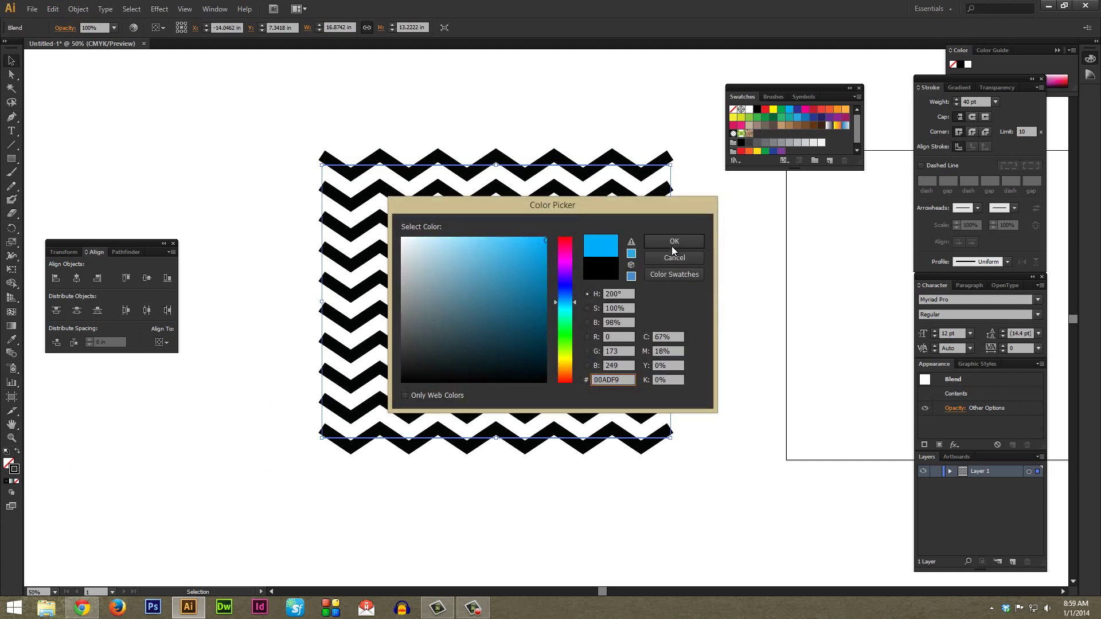
left_click(672, 244)
left_click(730, 307)
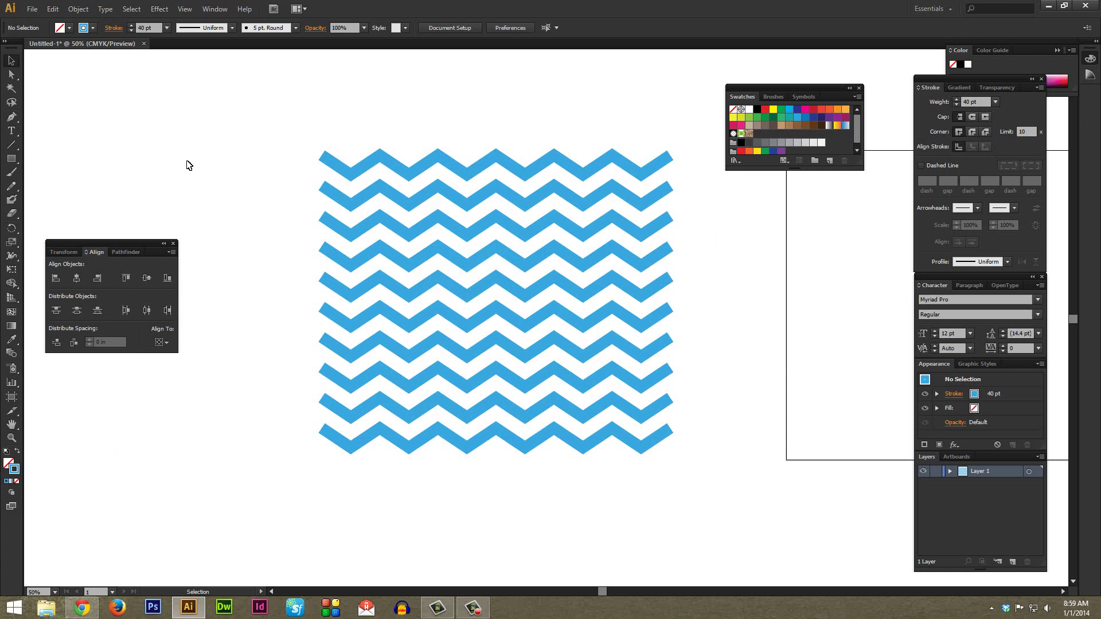
Drag the bottom blend path upward with Direct Selection to narrow the stripe gaps.
left_click(14, 77)
left_click_drag(211, 375, 736, 498)
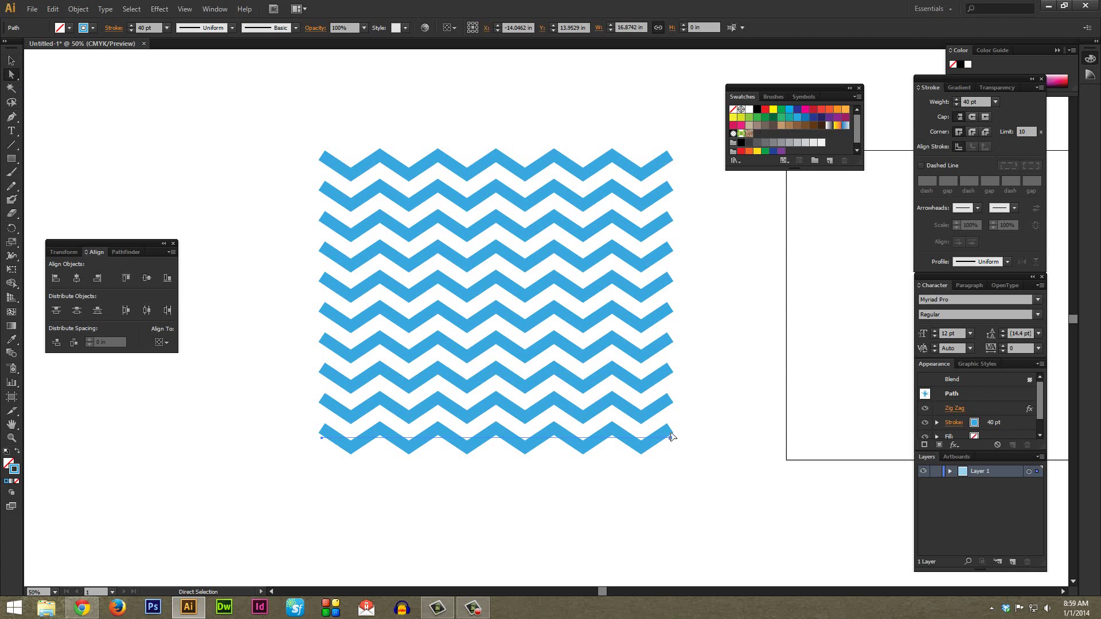
mouse_move(670, 438)
left_mouse_down()
mouse_move(670, 387)
mouse_move(667, 545)
mouse_move(671, 419)
left_mouse_up()
left_click(711, 419)
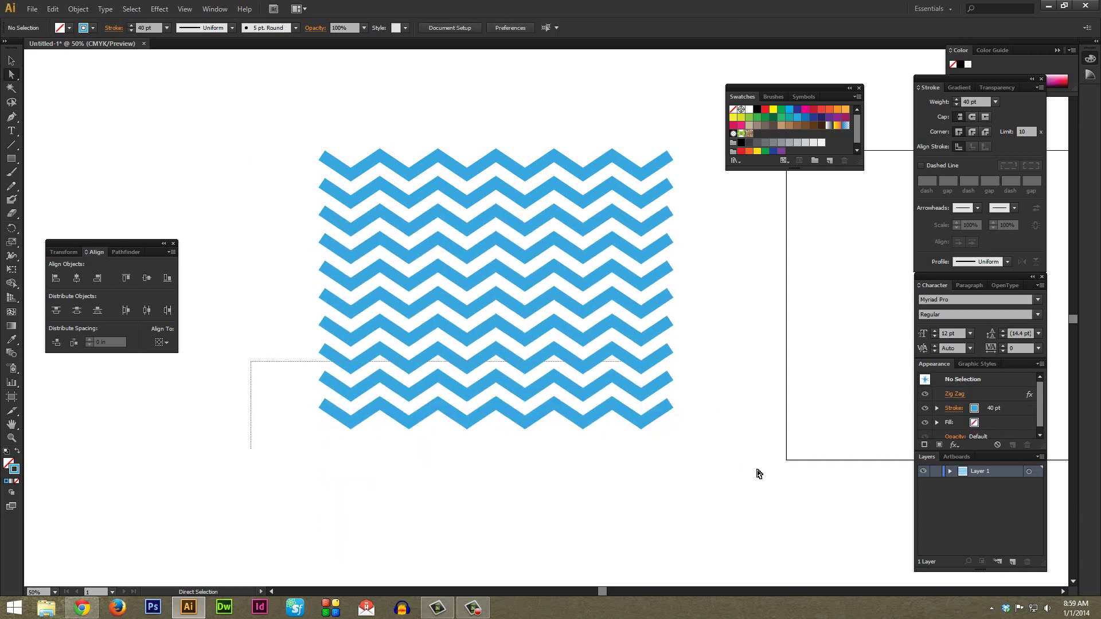